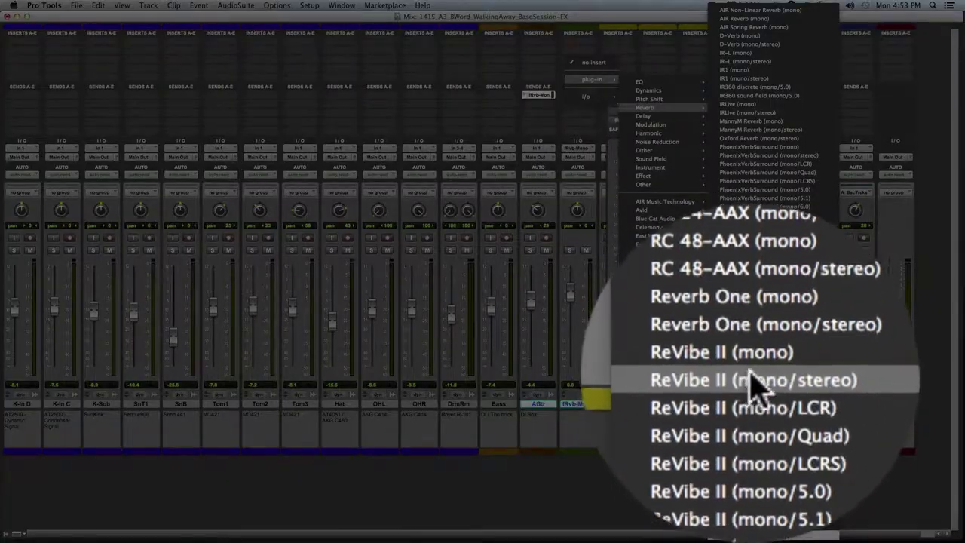
# - Insert ReVibe II (mono/stereo) on the reverb aux and load the Plates > Acoustic Guitar Plate preset
pyautogui.click(746, 283)
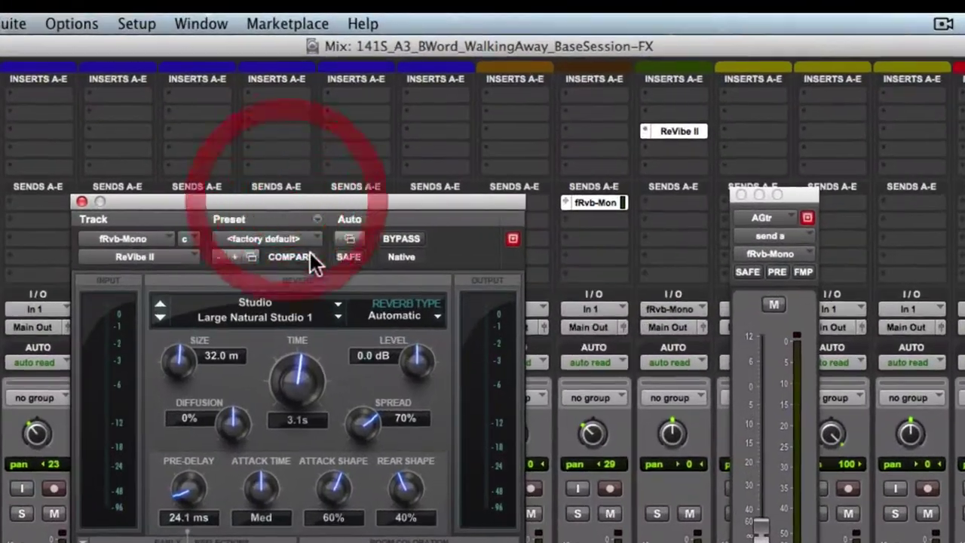
pyautogui.click(419, 135)
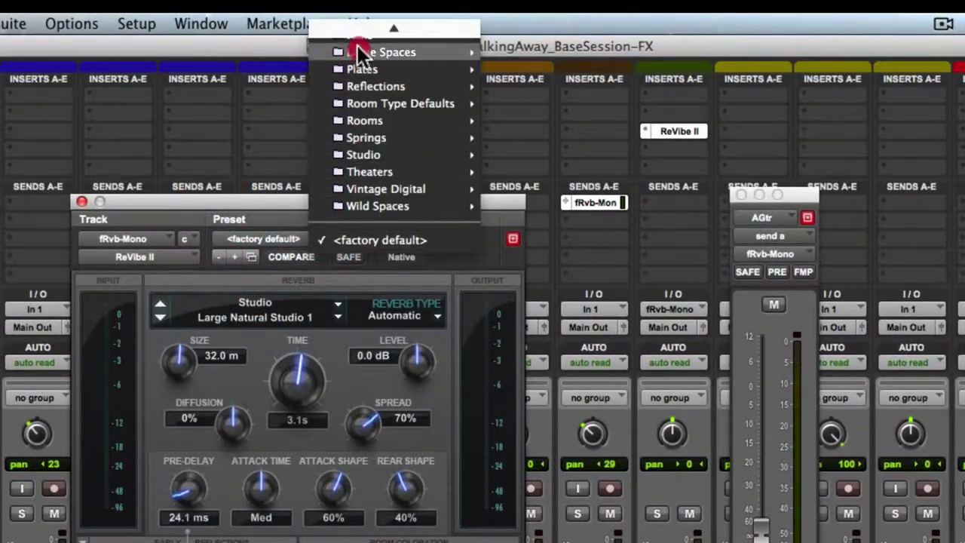
pyautogui.moveTo(360, 71)
pyautogui.click(536, 75)
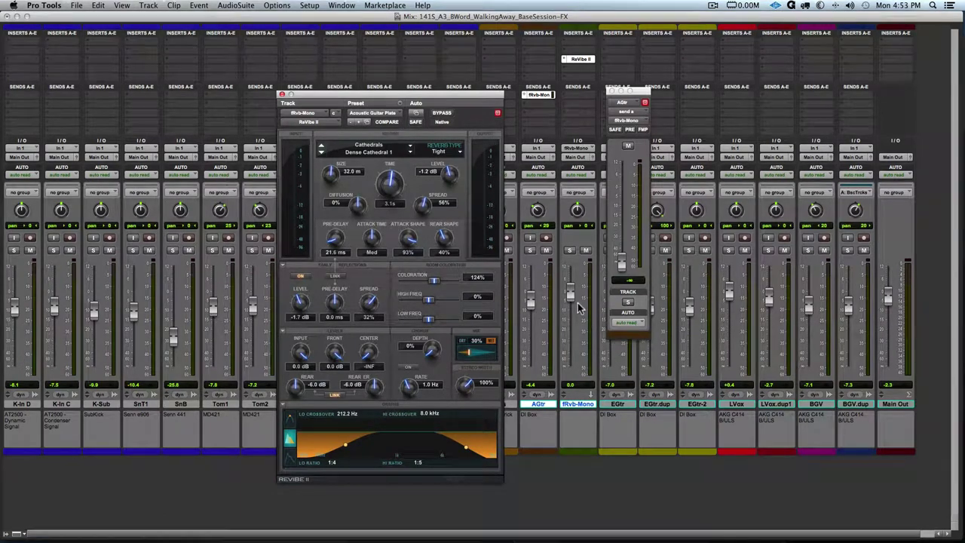
# - Solo-safe the reverb aux, solo AGtr, play, and raise AGtr's reverb send to about -12.1 dB
pyautogui.keyDown('super'); pyautogui.click(570, 249); pyautogui.keyUp('super')
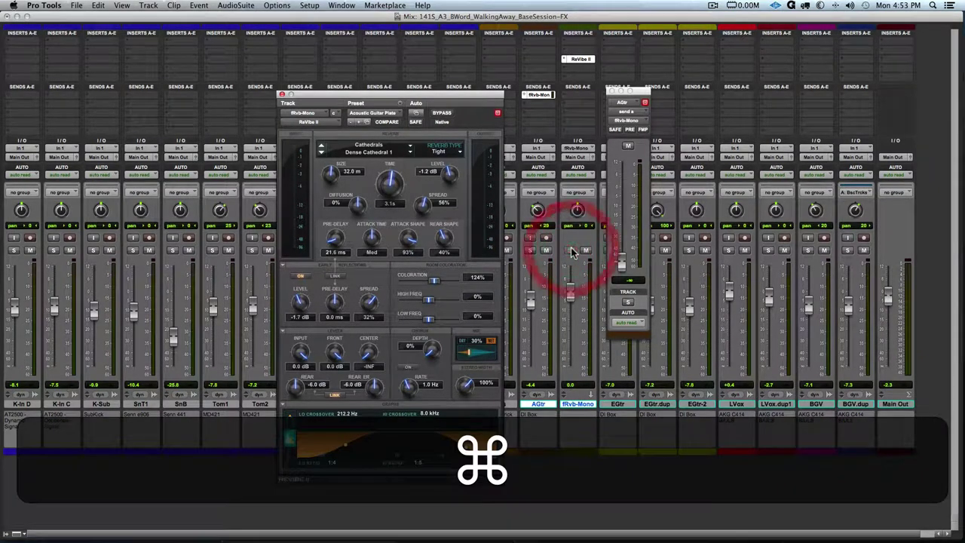
pyautogui.click(529, 250)
pyautogui.press('space')
pyautogui.moveTo(617, 264); pyautogui.dragTo(630, 211)
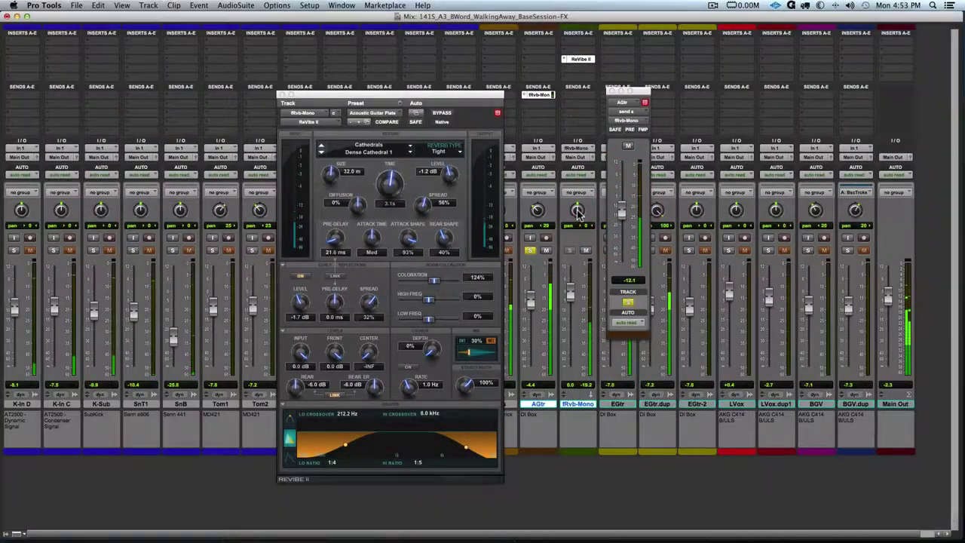
# - Pan the fRvb-Mono return to 29 and compare the guitar with the reverb muted and unmuted
pyautogui.moveTo(577, 212); pyautogui.dragTo(578, 223)
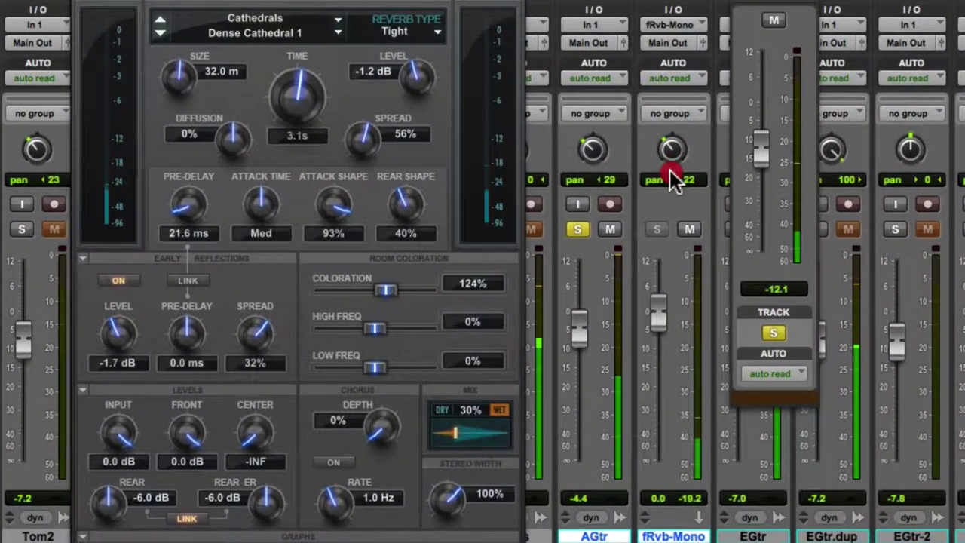
pyautogui.moveTo(669, 172); pyautogui.dragTo(669, 193)
pyautogui.click(690, 231)
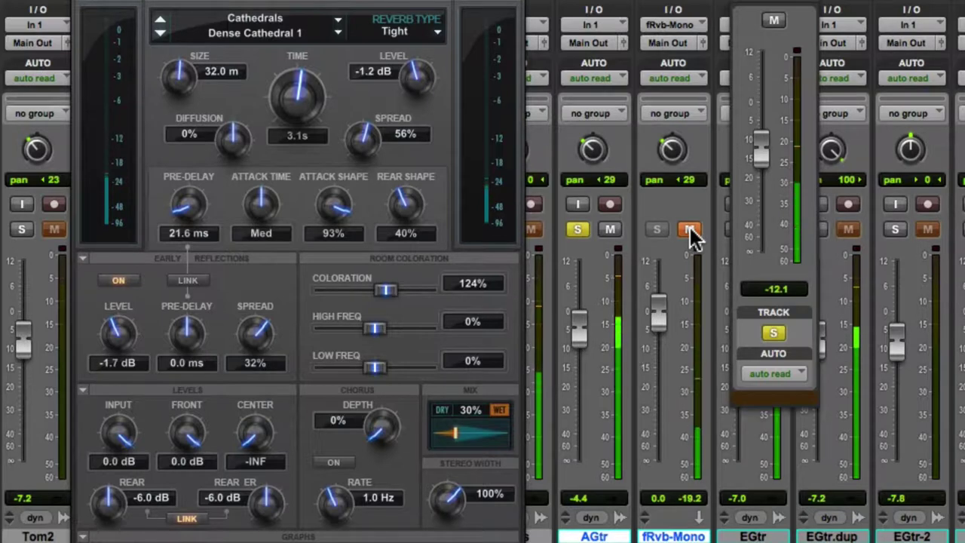
pyautogui.click(690, 230)
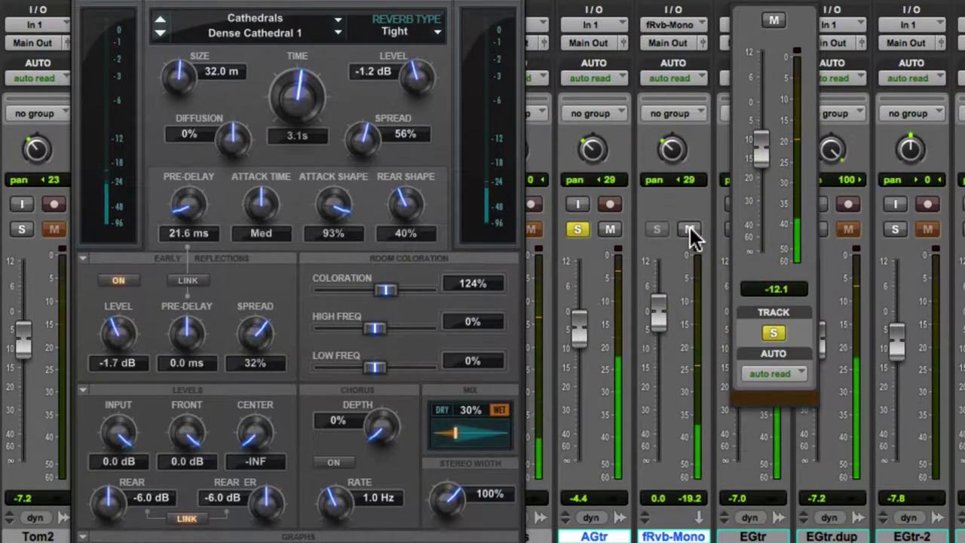
pyautogui.click(690, 230)
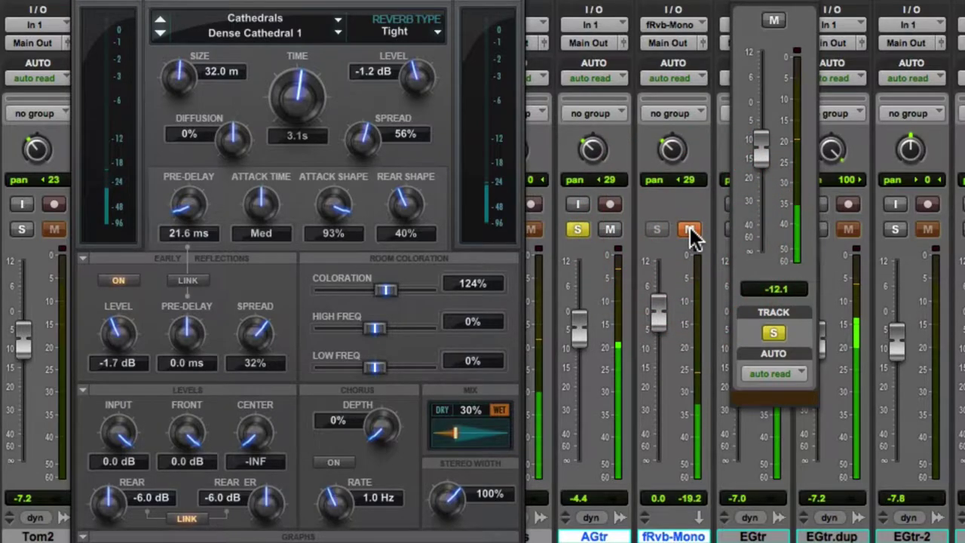
pyautogui.click(690, 229)
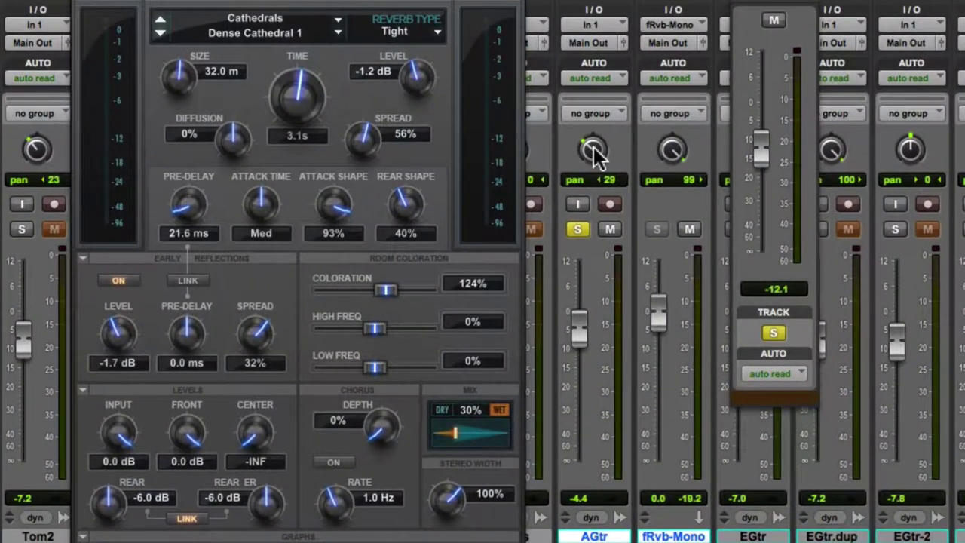
# - Pan AGtr fully to one side and compare the reverb return muted and unmuted during playback
pyautogui.moveTo(593, 153); pyautogui.dragTo(593, 265)
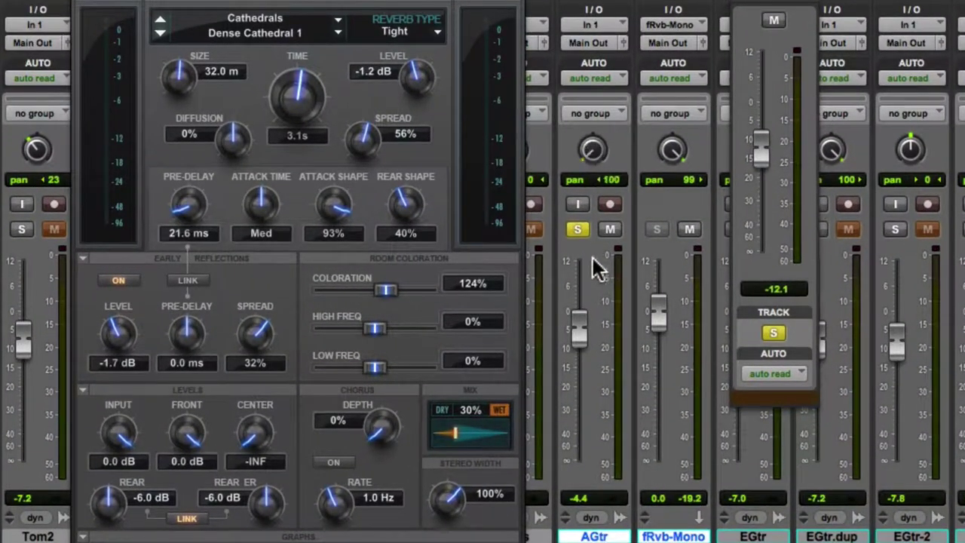
pyautogui.press('space')
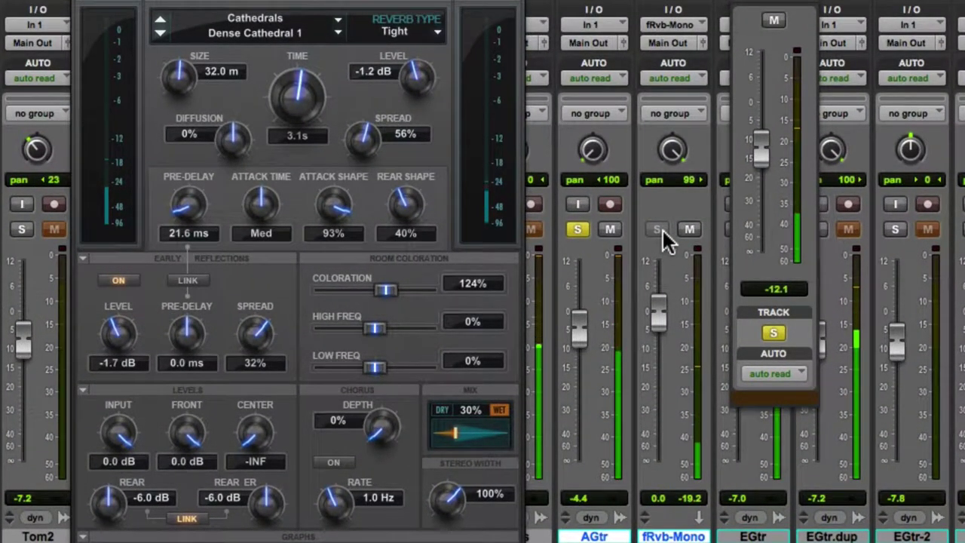
pyautogui.click(689, 231)
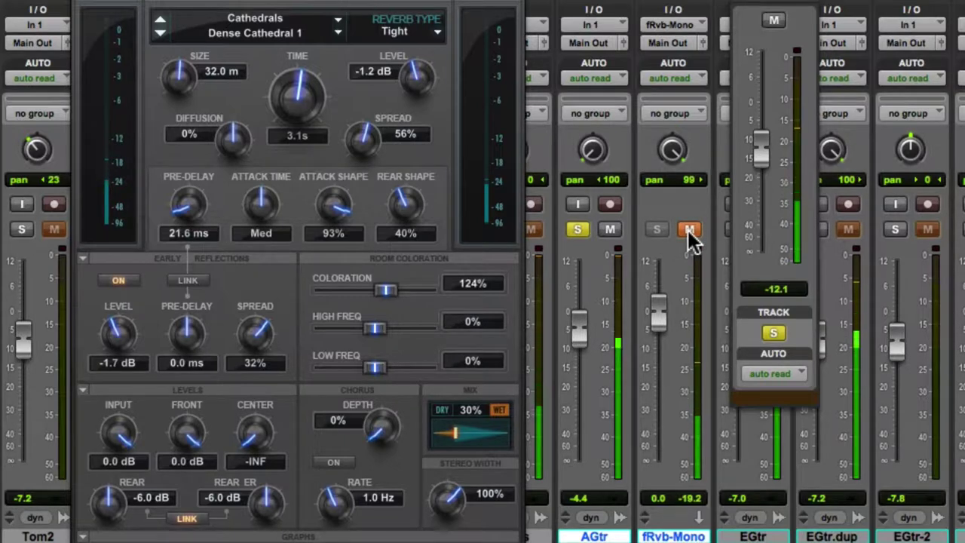
pyautogui.click(689, 231)
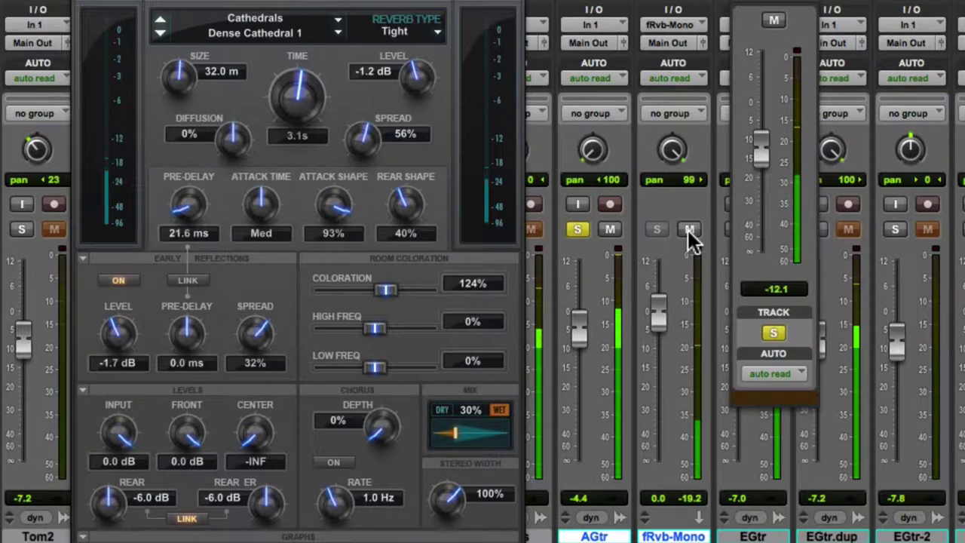
pyautogui.click(690, 230)
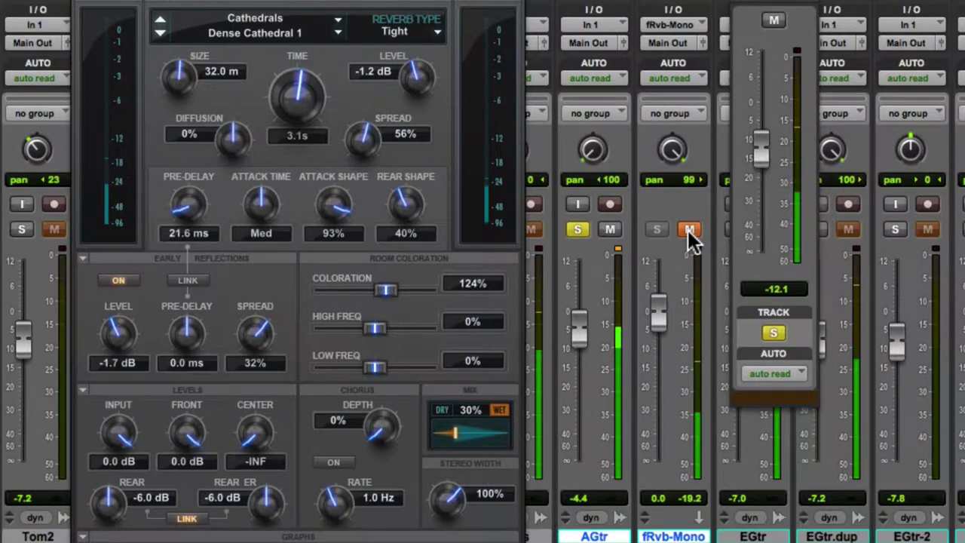
pyautogui.click(690, 231)
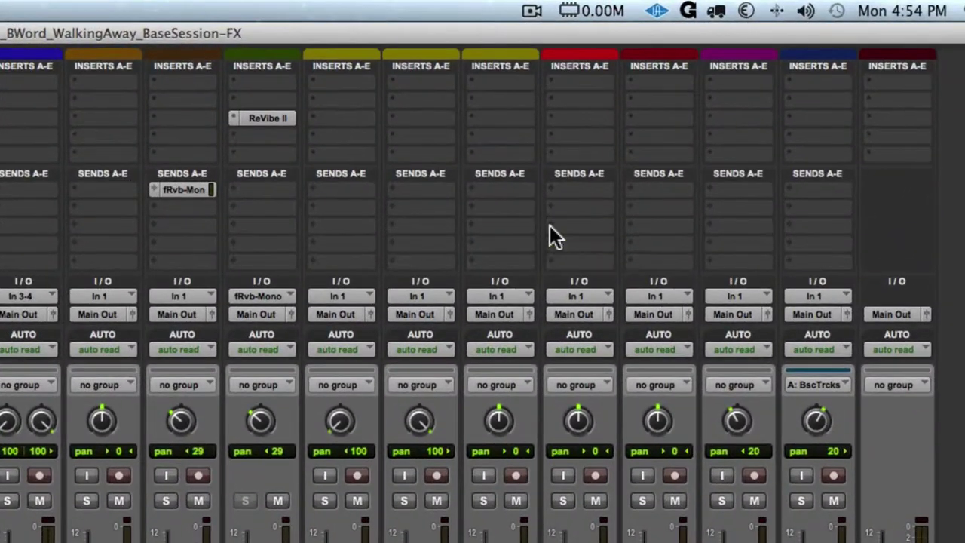
# - Add an LVox send feeding a new mono Aux Input track named fDly-mSt
pyautogui.click(722, 116)
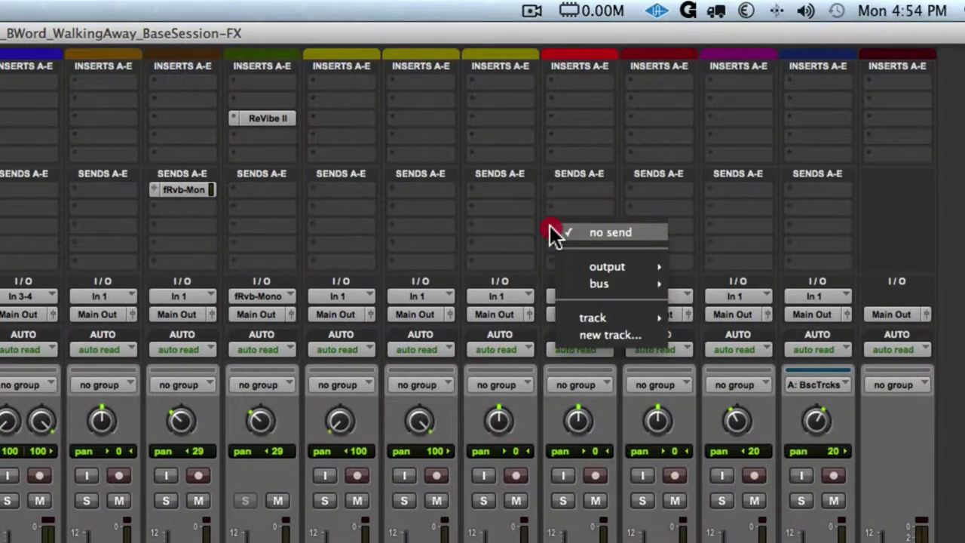
pyautogui.click(592, 334)
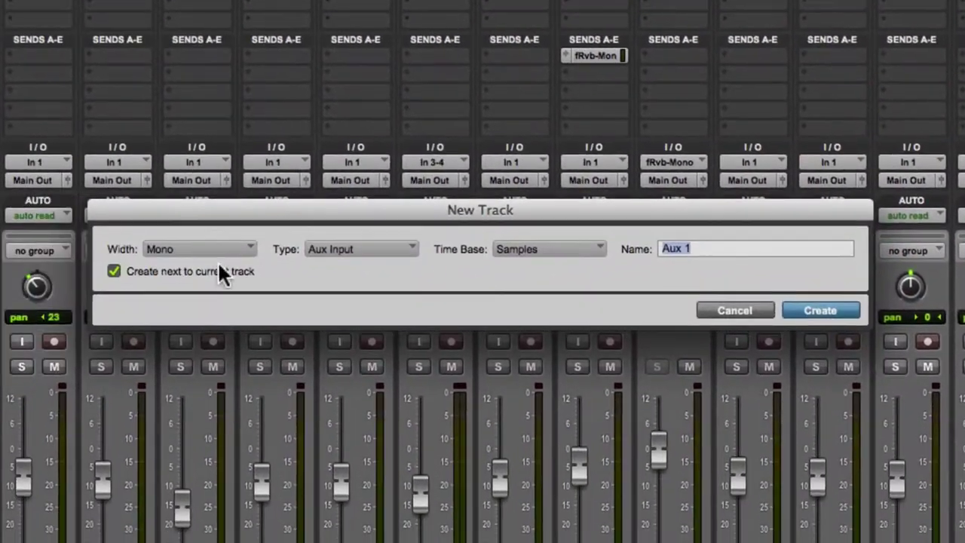
pyautogui.click(213, 251)
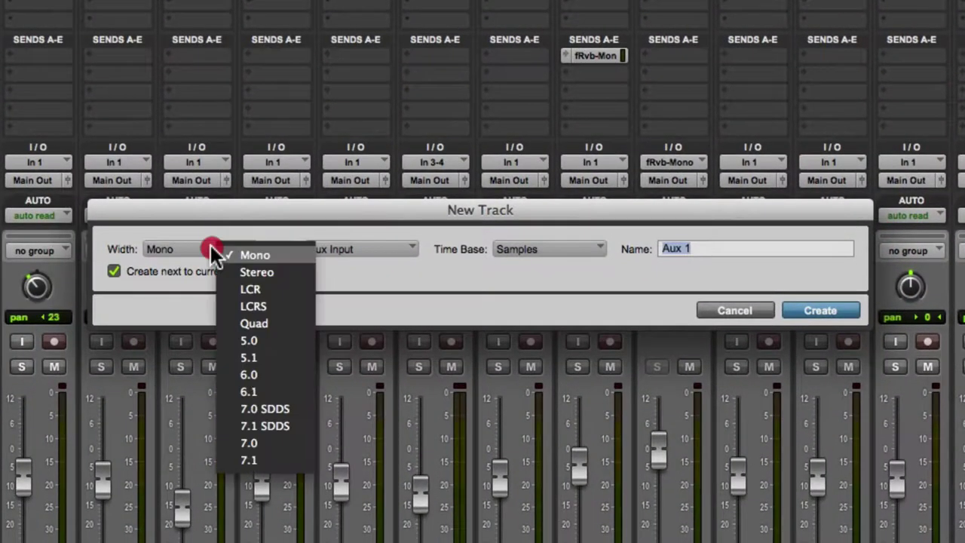
pyautogui.click(258, 253)
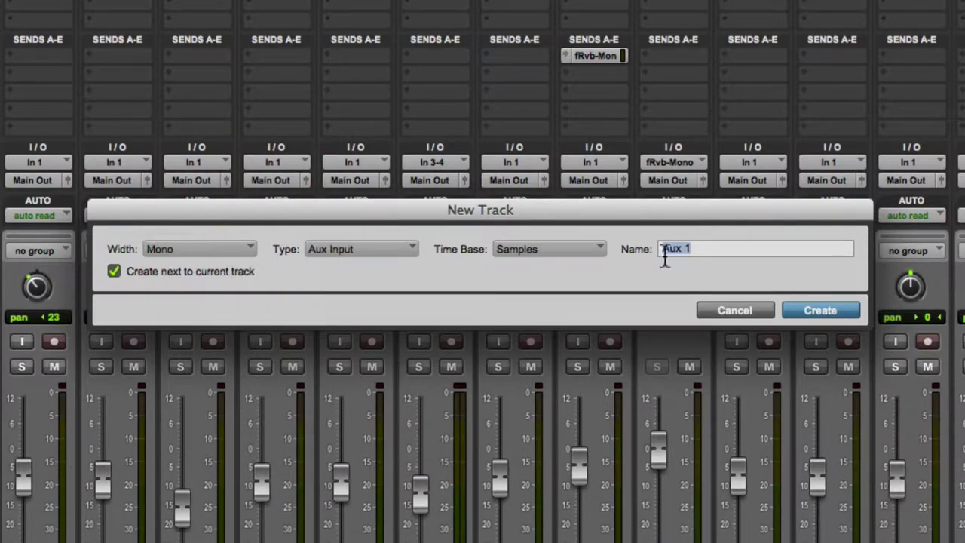
pyautogui.write('fDly-mSt')
pyautogui.press('Return')
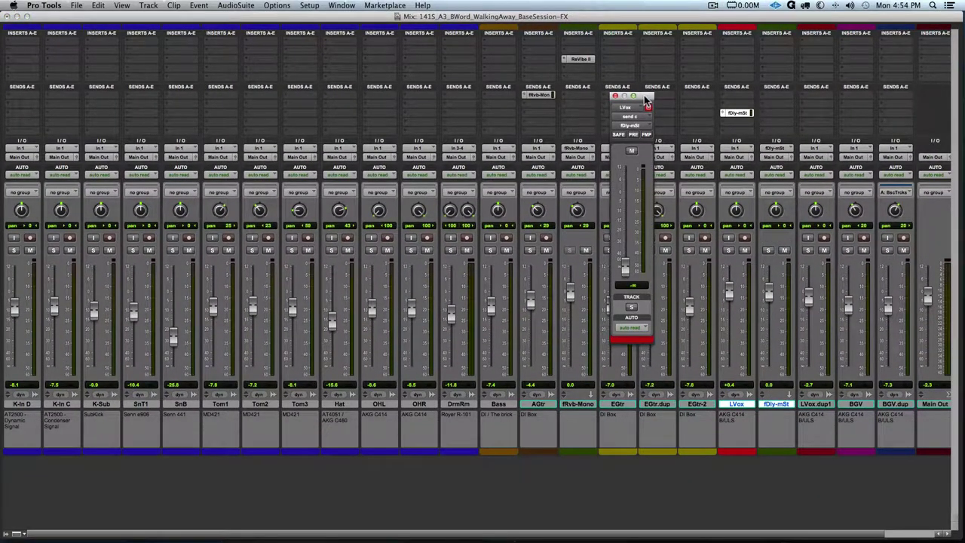
pyautogui.moveTo(647, 98); pyautogui.dragTo(836, 99)
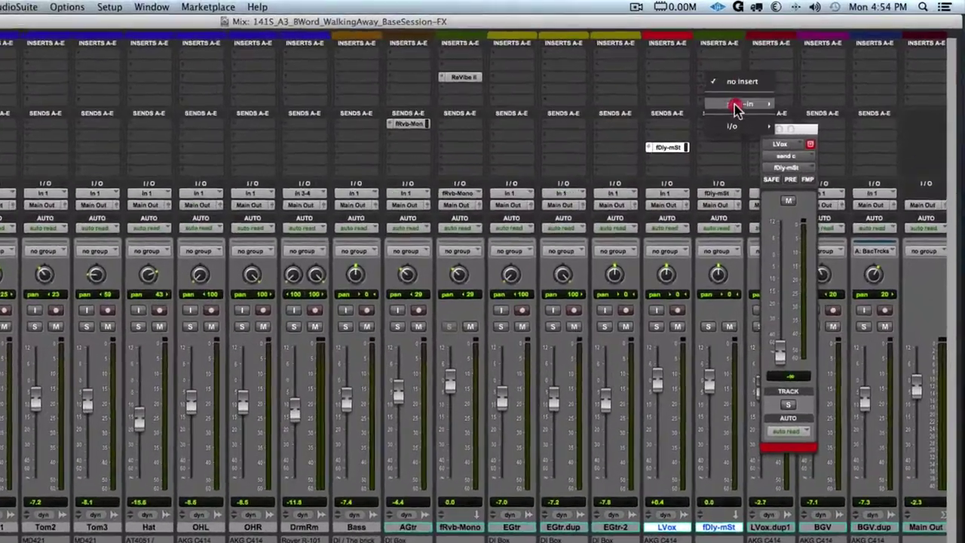
# - Insert Delay > Mod Delay III (mono/stereo) on the fDly-mSt aux
pyautogui.moveTo(735, 108)
pyautogui.moveTo(807, 151)
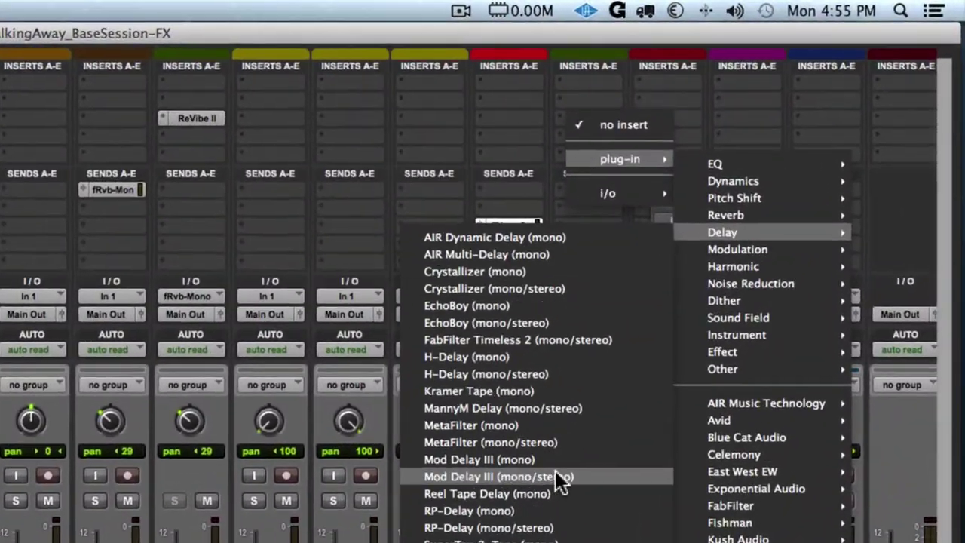
pyautogui.click(555, 476)
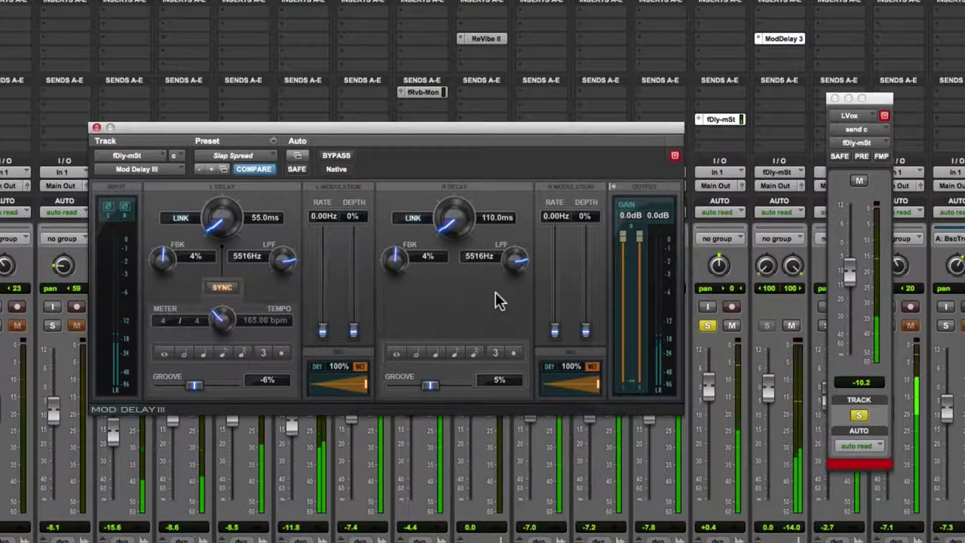
# - Lower the LVox delay send to about -15 dB and compare, leaving the fDly-mSt return muted
pyautogui.moveTo(848, 271); pyautogui.dragTo(854, 301)
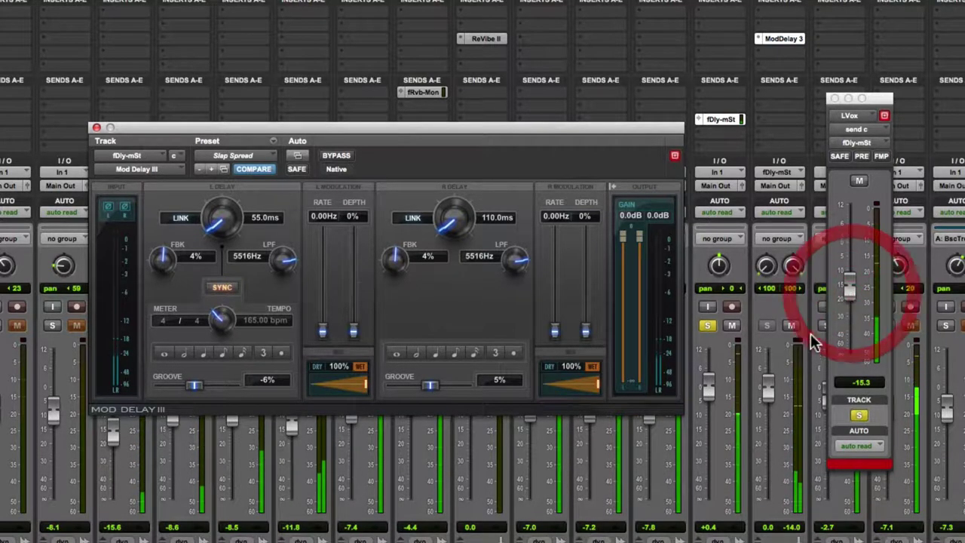
pyautogui.click(791, 326)
pyautogui.click(791, 328)
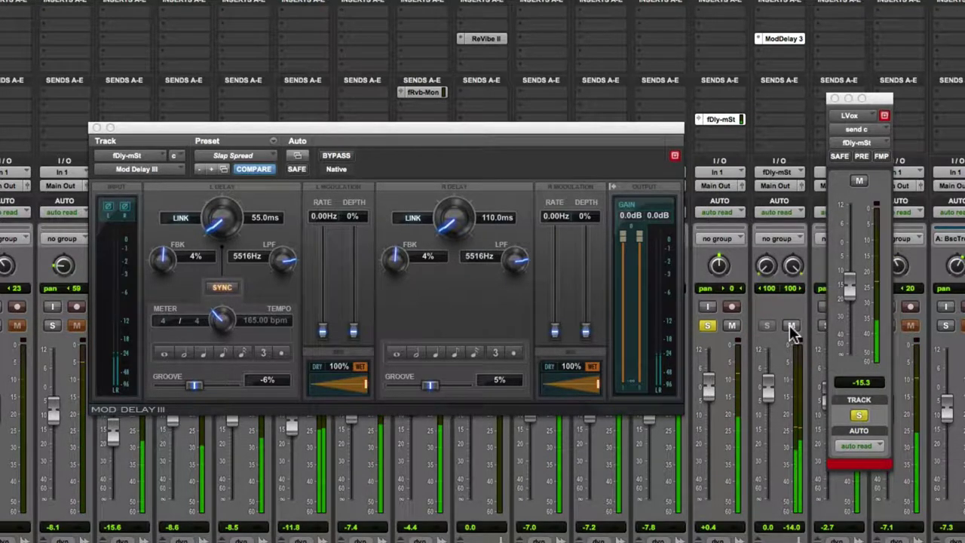
pyautogui.click(791, 326)
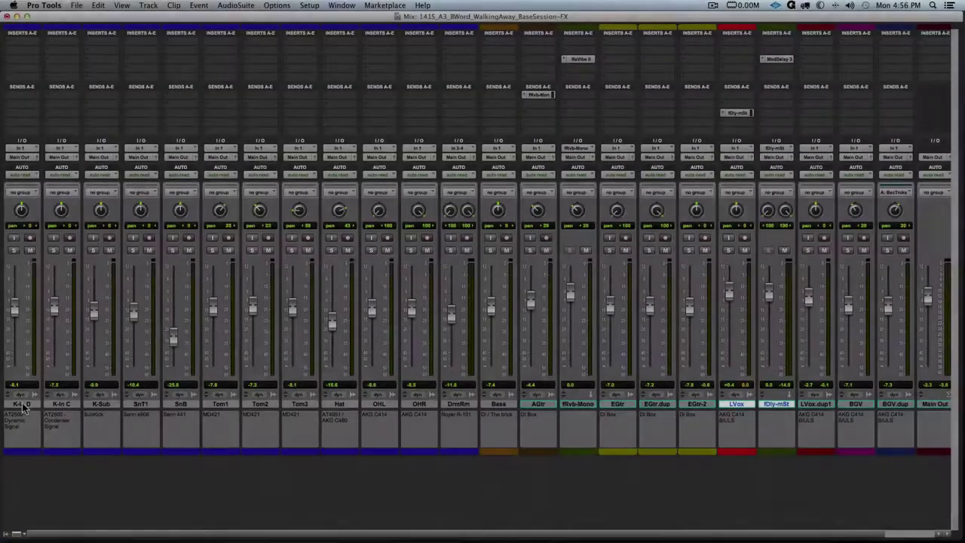
# - Route K-In through DrmRm via Send A to a new stereo aux fRvb-St placed after DrmRm
pyautogui.click(24, 406)
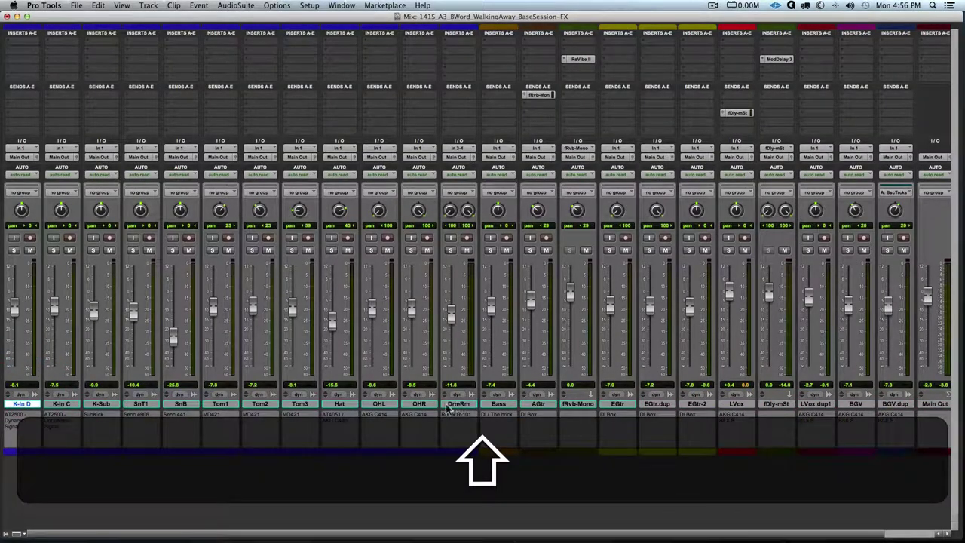
pyautogui.keyDown('shift'); pyautogui.click(455, 406); pyautogui.keyUp('shift')
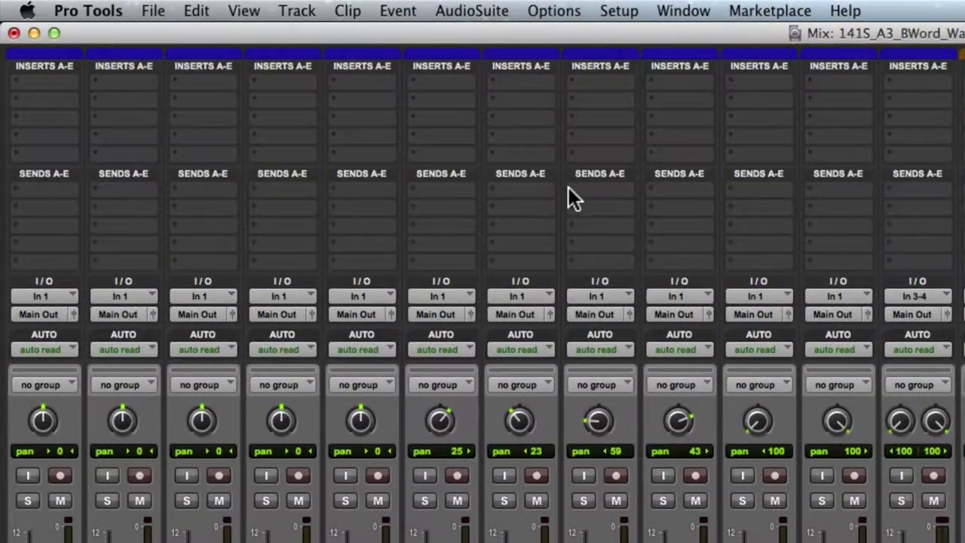
pyautogui.moveTo(569, 192); pyautogui.dragTo(604, 303)
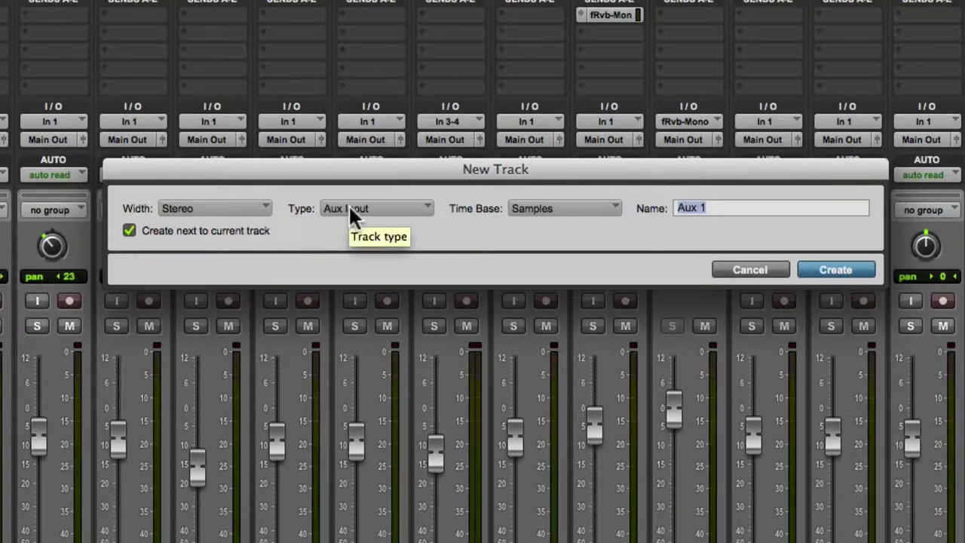
pyautogui.write('f')
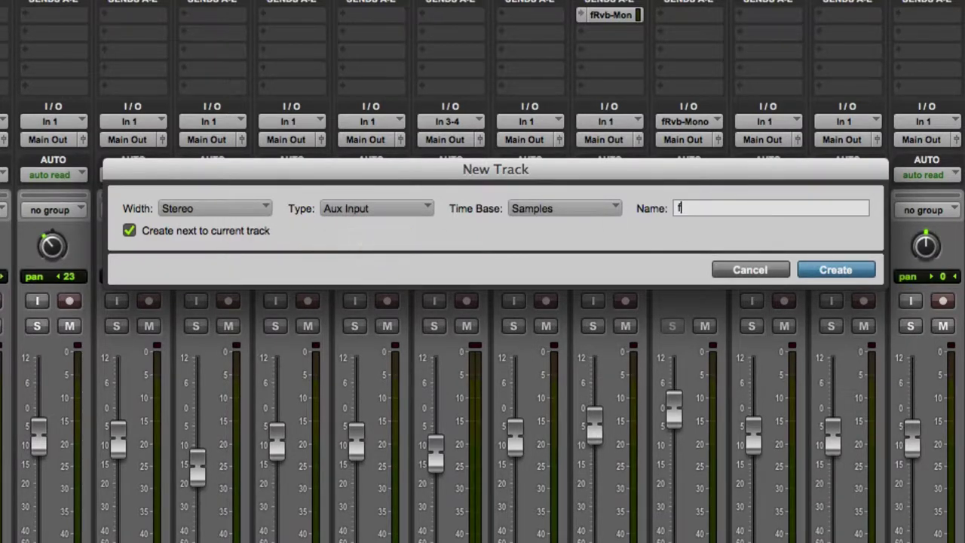
pyautogui.write('Rvb-St')
pyautogui.press('Return')
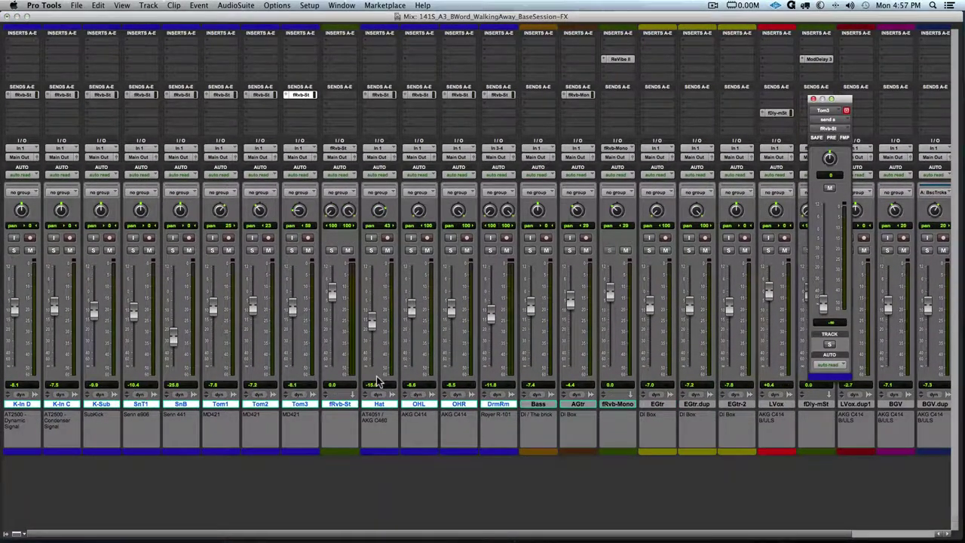
pyautogui.moveTo(340, 404); pyautogui.dragTo(500, 405)
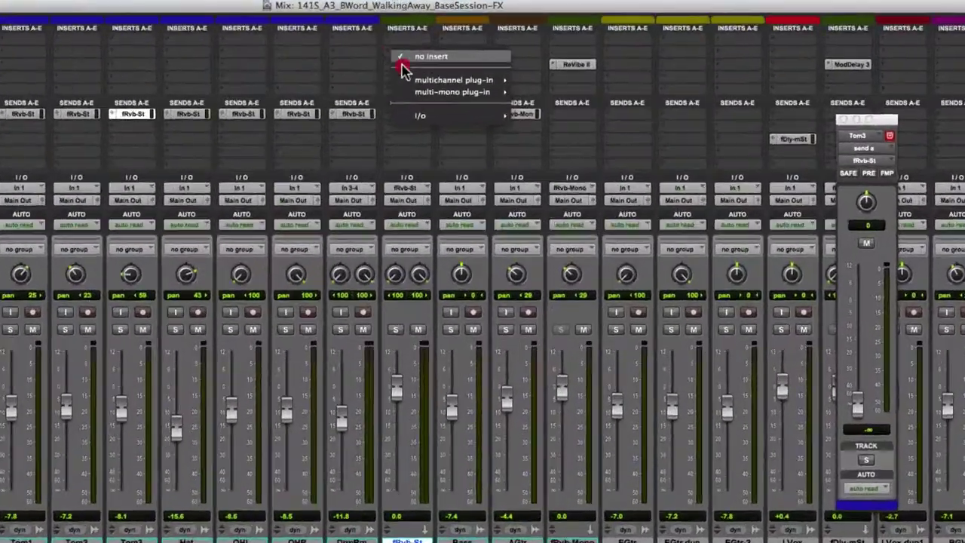
# - Insert Reverb > Oxford Reverb (stereo) on the fRvb-St return
pyautogui.moveTo(407, 79)
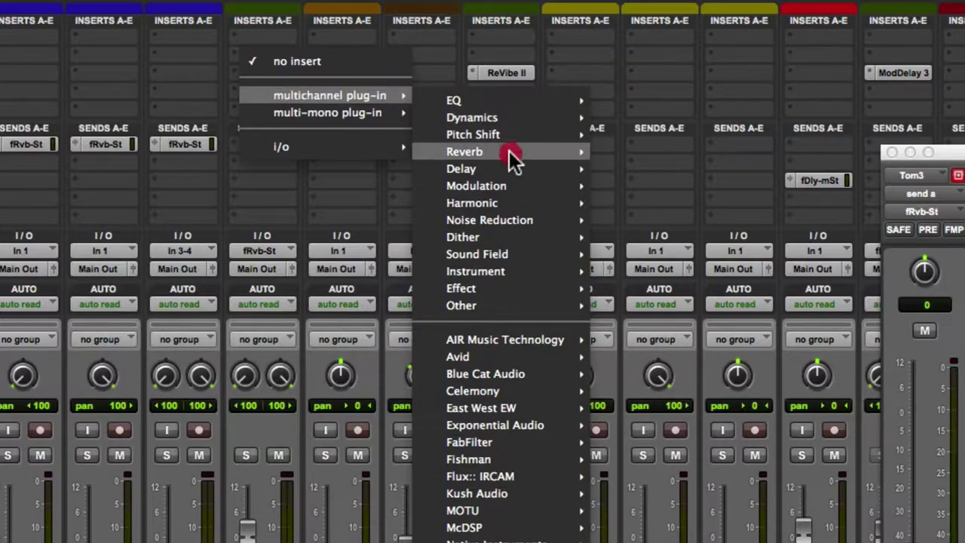
pyautogui.moveTo(504, 156)
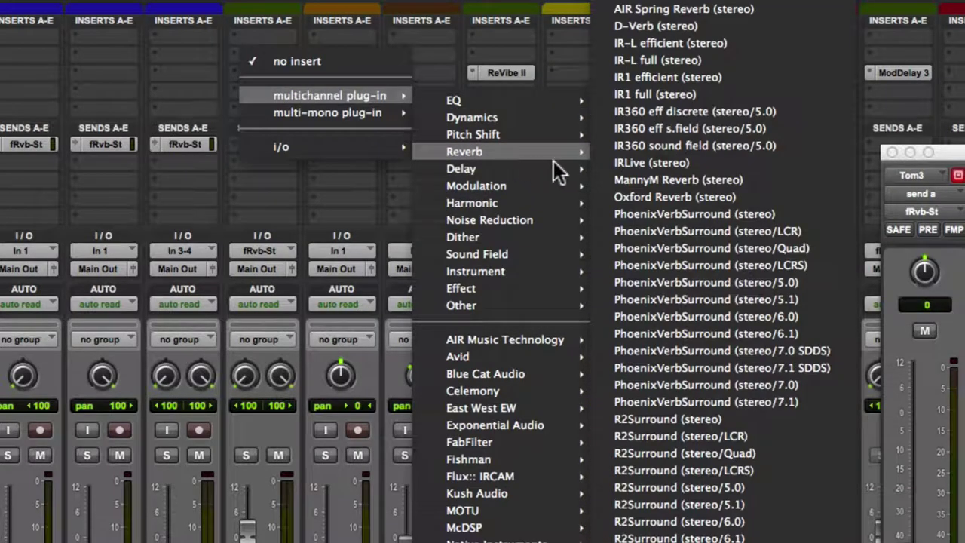
pyautogui.click(678, 196)
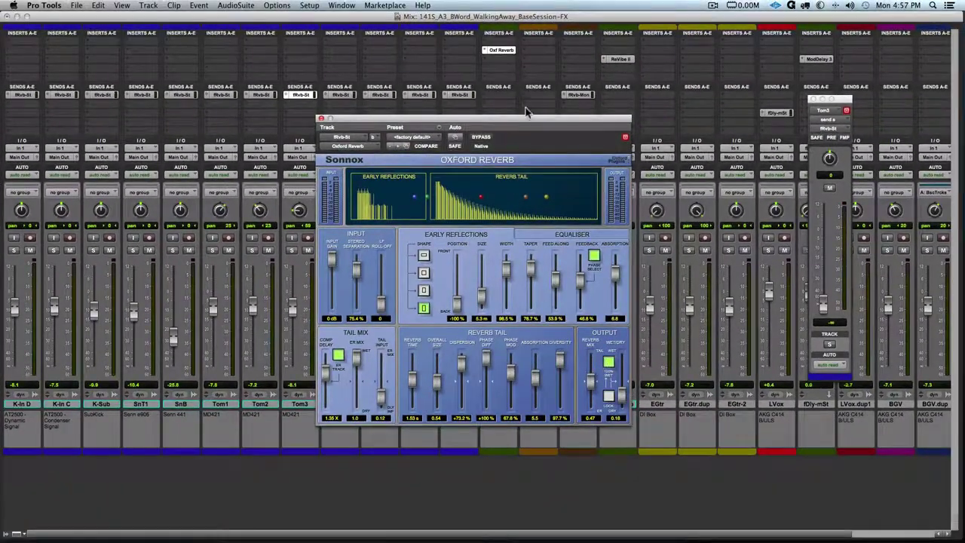
pyautogui.moveTo(527, 123); pyautogui.dragTo(707, 93)
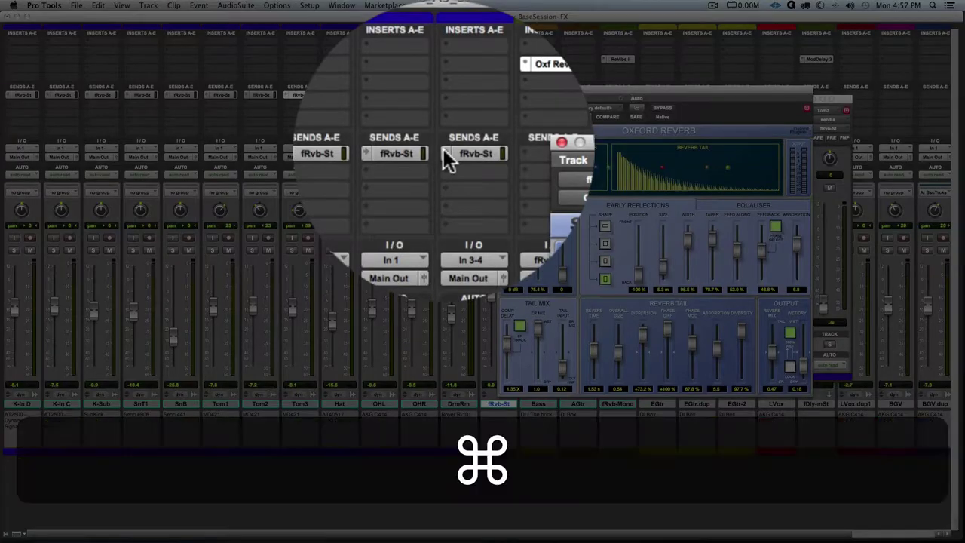
# - Show the drum send faders and load the Oxford Reverb Rooms > Drum Room preset
pyautogui.keyDown('super'); pyautogui.click(444, 94); pyautogui.keyUp('super')
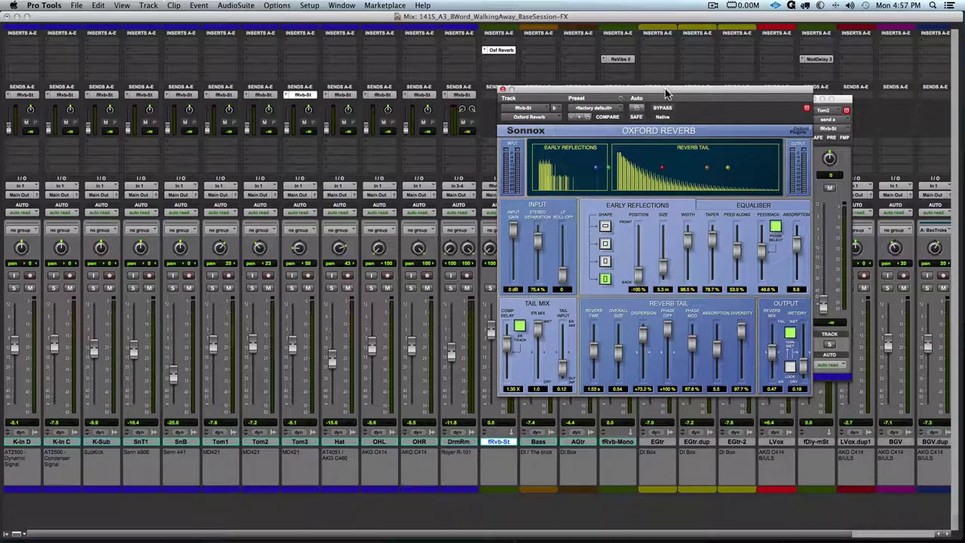
pyautogui.click(818, 100)
pyautogui.moveTo(694, 94); pyautogui.dragTo(704, 82)
pyautogui.click(593, 96)
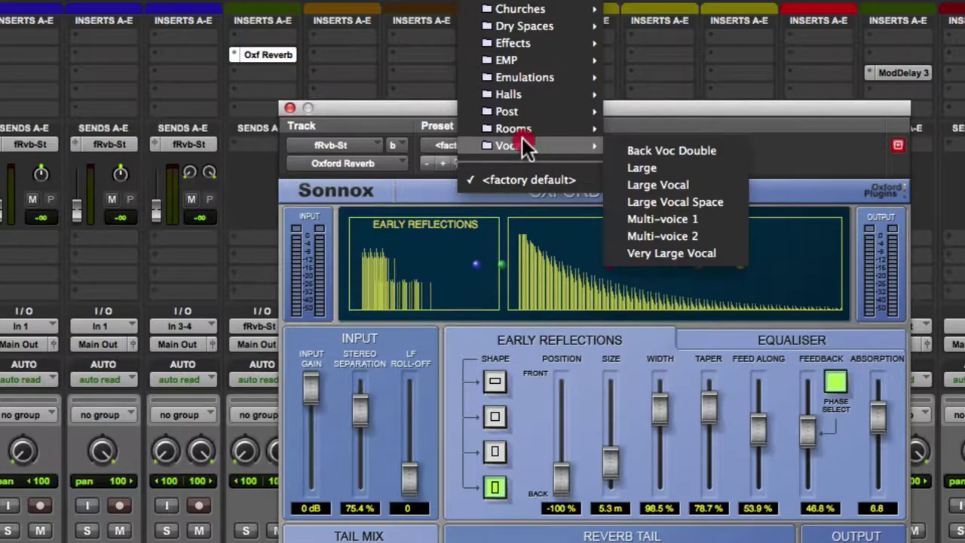
pyautogui.moveTo(524, 130)
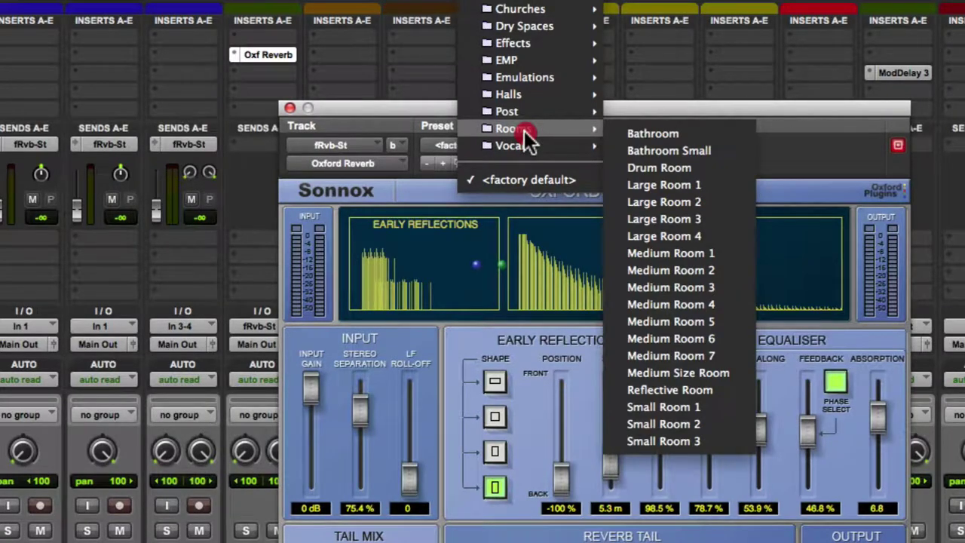
pyautogui.click(659, 166)
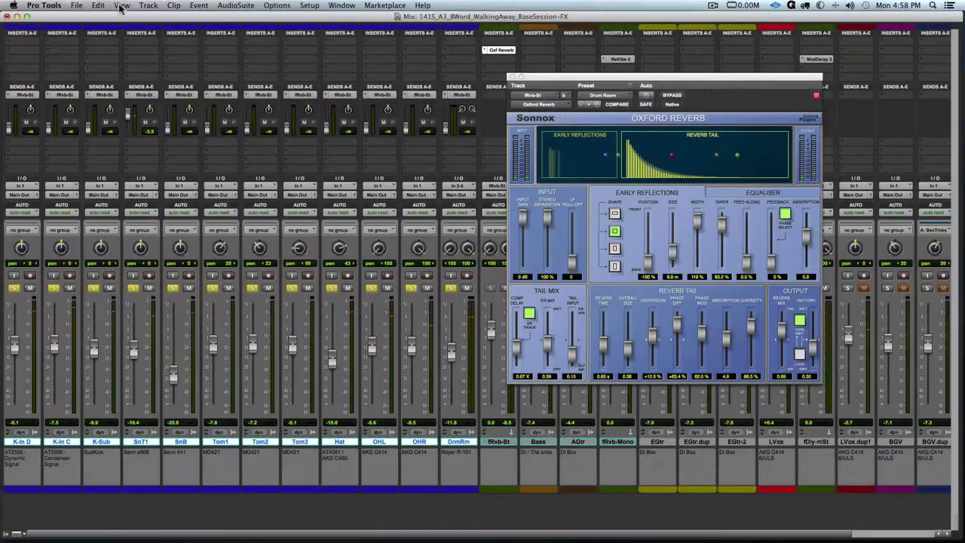
# - Copy the drum tracks' current pan values, not volume, to Send A with Copy to Send
pyautogui.click(98, 6)
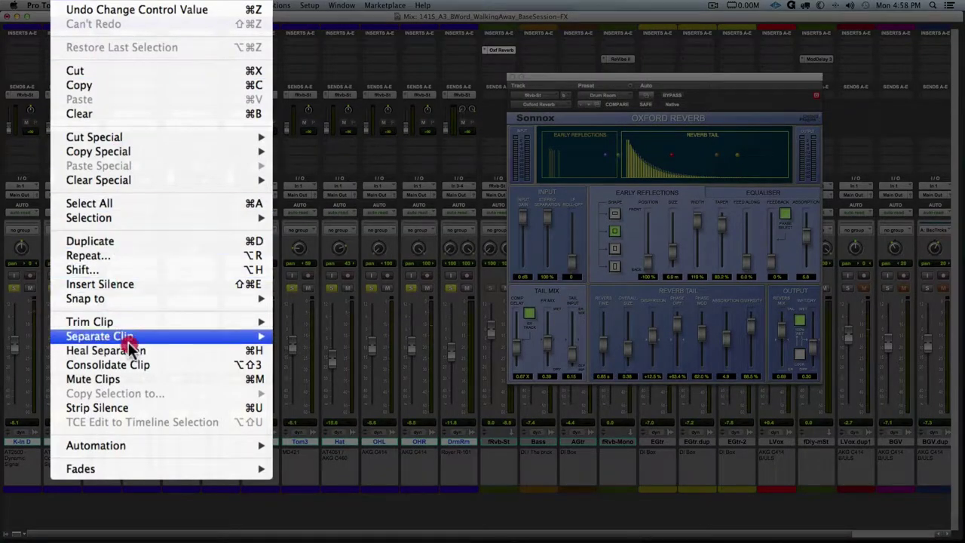
pyautogui.moveTo(151, 445)
pyautogui.click(219, 272)
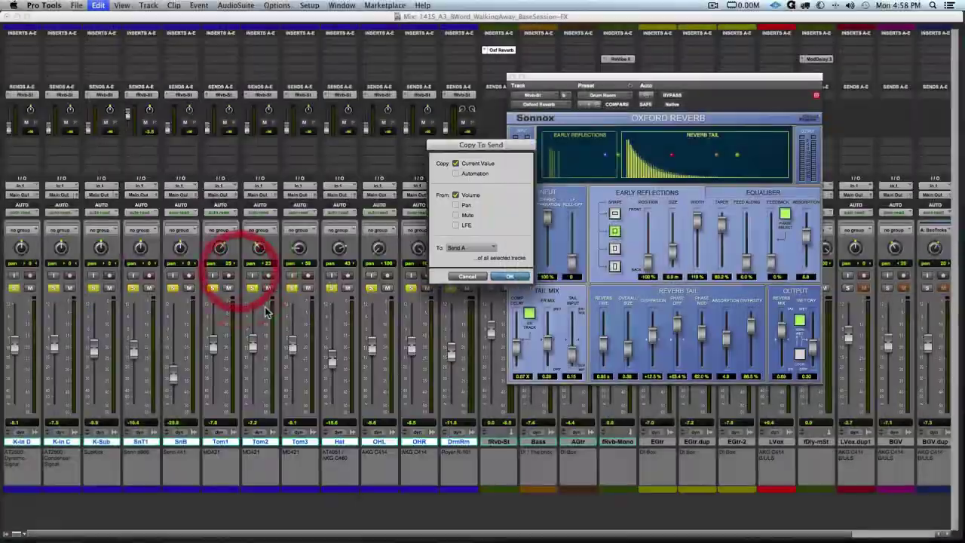
pyautogui.click(447, 179)
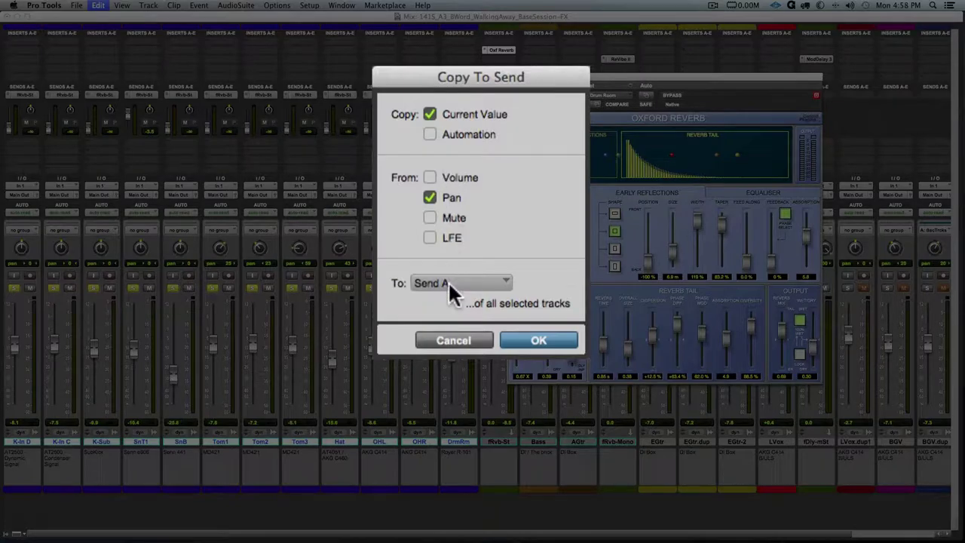
pyautogui.click(540, 341)
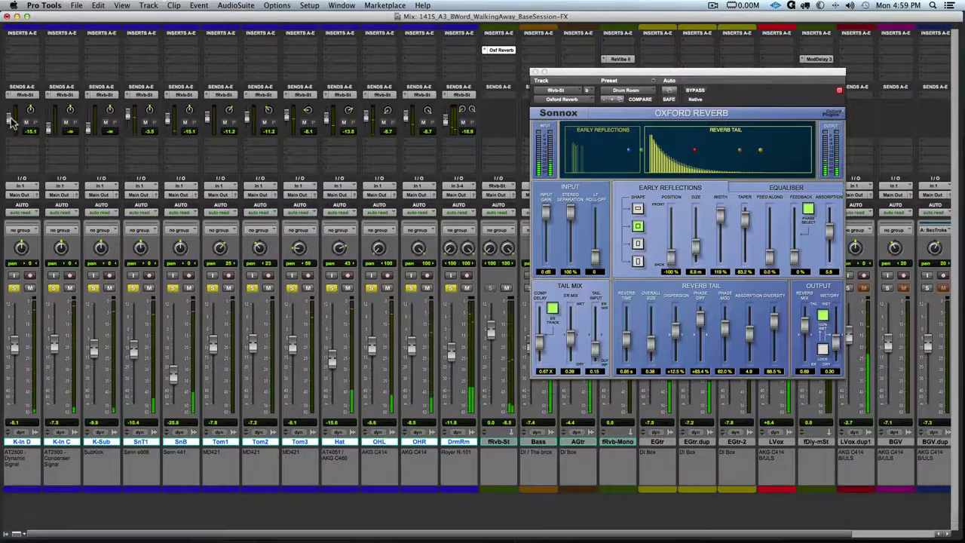
pyautogui.click(506, 288)
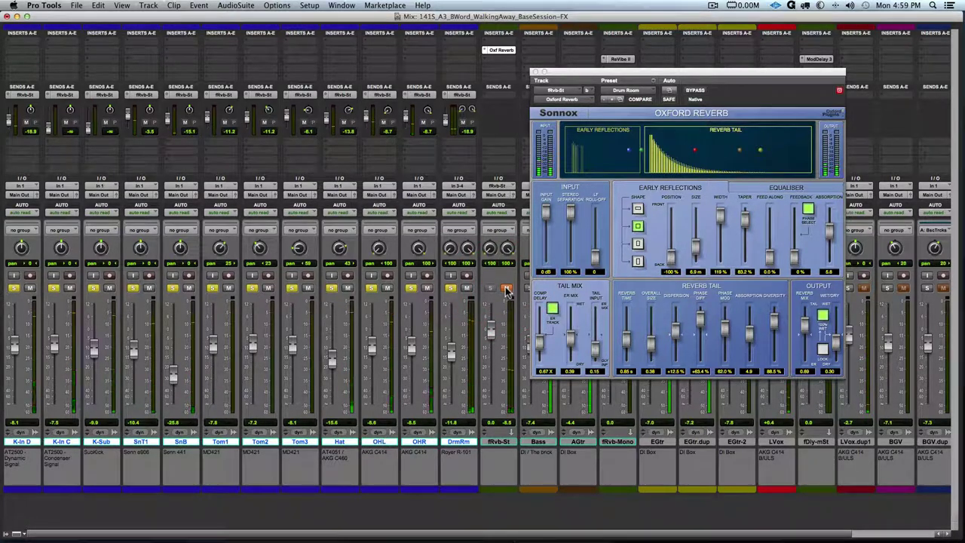
pyautogui.click(506, 288)
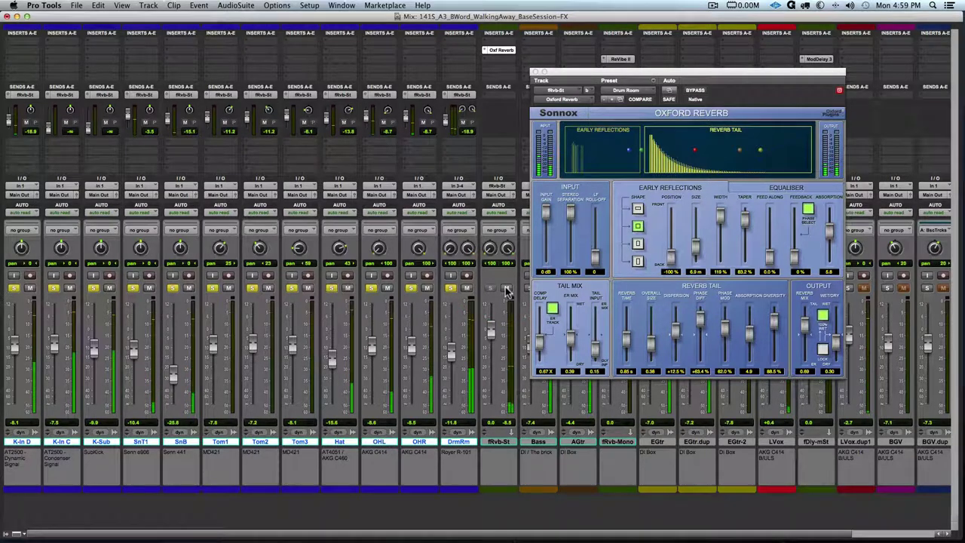
pyautogui.click(506, 288)
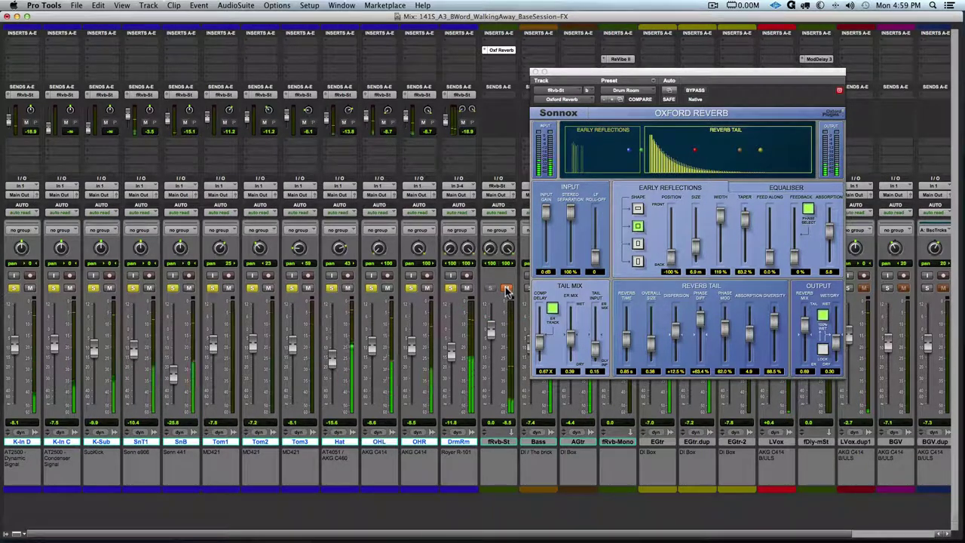
pyautogui.click(506, 288)
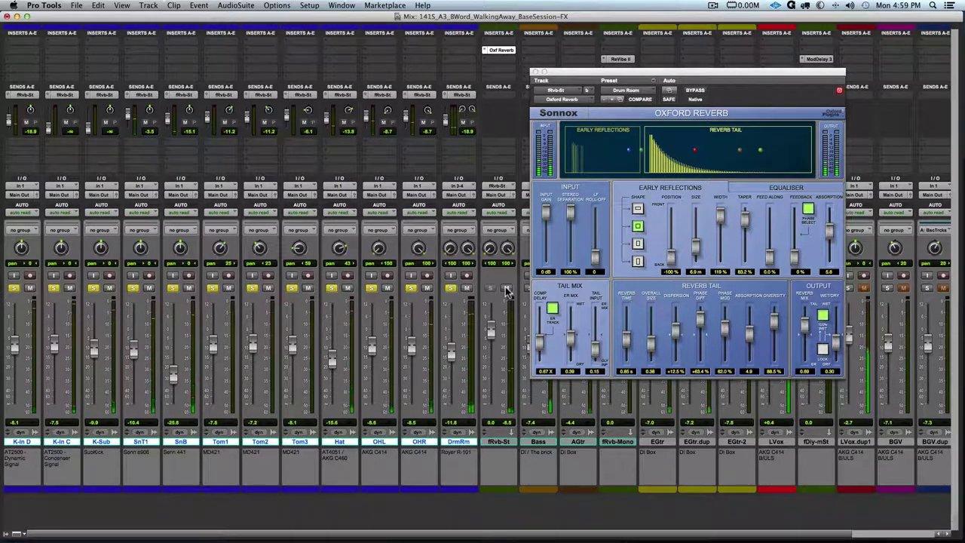